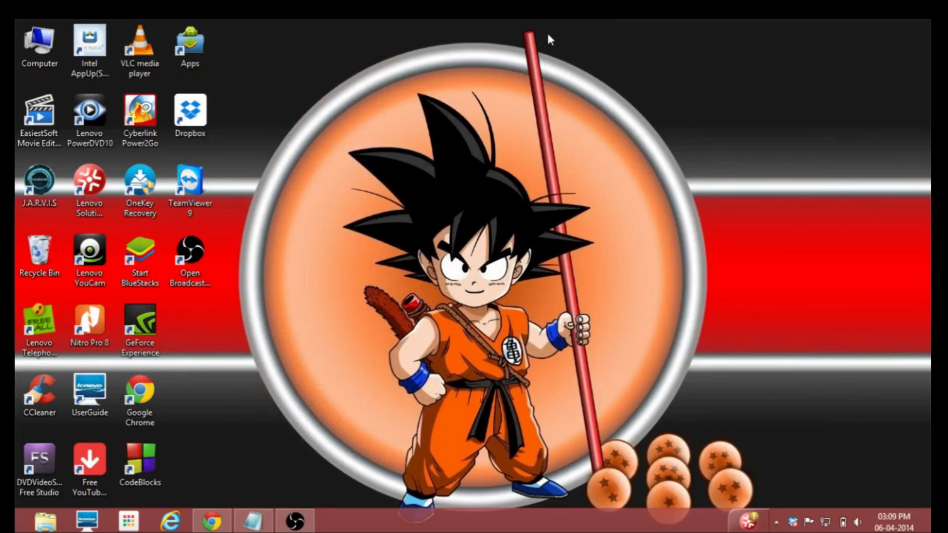
# - Correct 'ANDDRO' to 'ANDRO' in step 1 of the Andro Mouse Notepad notes
pyautogui.click(319, 311)
pyautogui.click(252, 522)
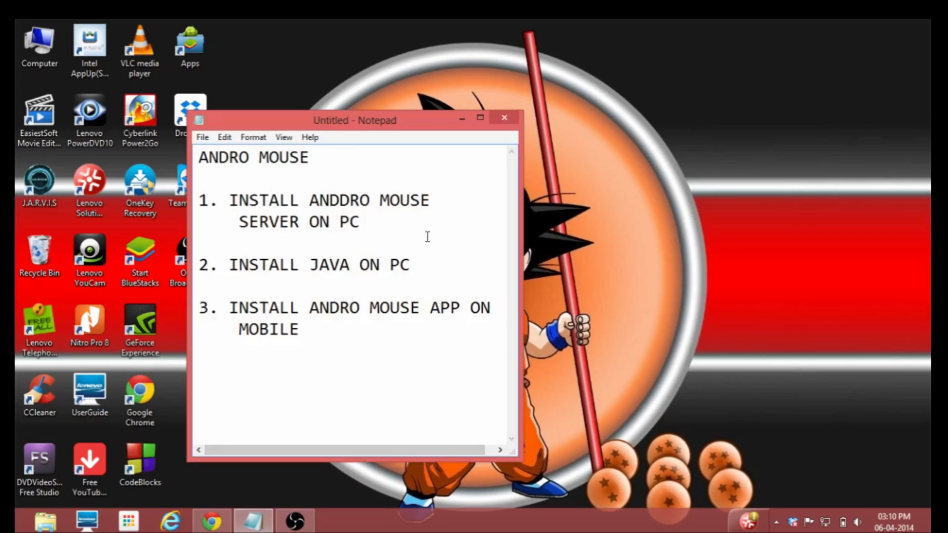
pyautogui.click(350, 200)
pyautogui.press('BackSpace')
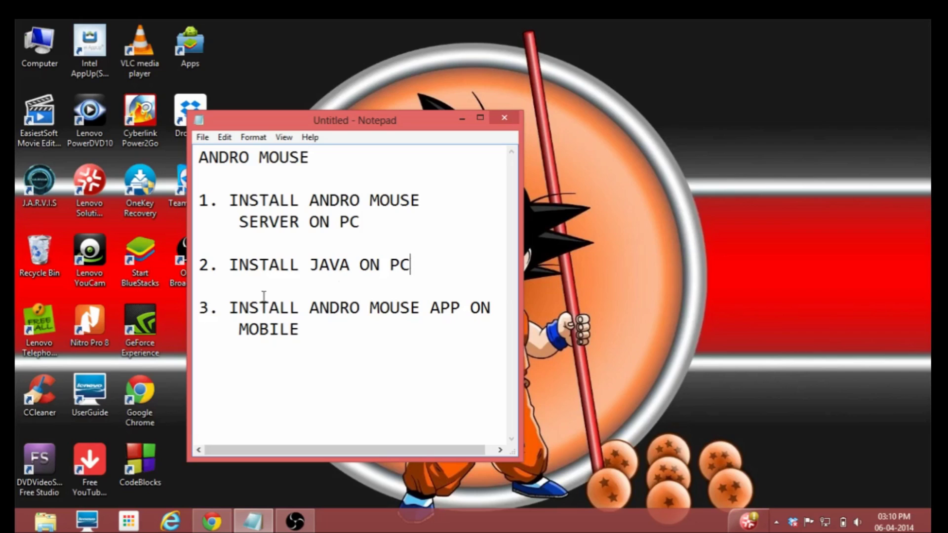
# - Move the cursor around the note's step lines, then minimize Notepad
pyautogui.click(219, 312)
pyautogui.click(228, 200)
pyautogui.keyDown('shift'); pyautogui.click(492, 227); pyautogui.keyUp('shift')
pyautogui.press('Up')
pyautogui.press('Up')
pyautogui.click(460, 118)
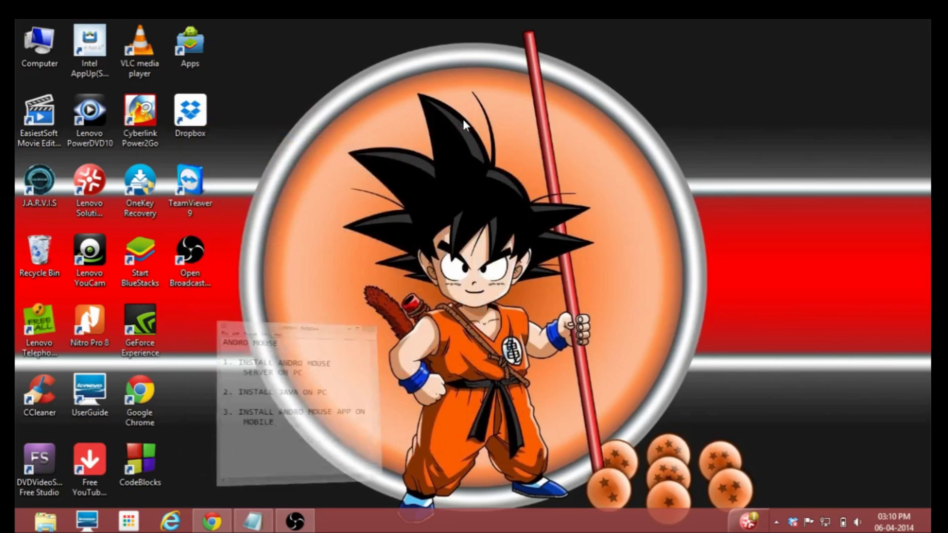
# - Search 'andromouse' in a maximized Chrome and download the Desktop Server zip from andromouse.com
pyautogui.doubleClick(137, 399)
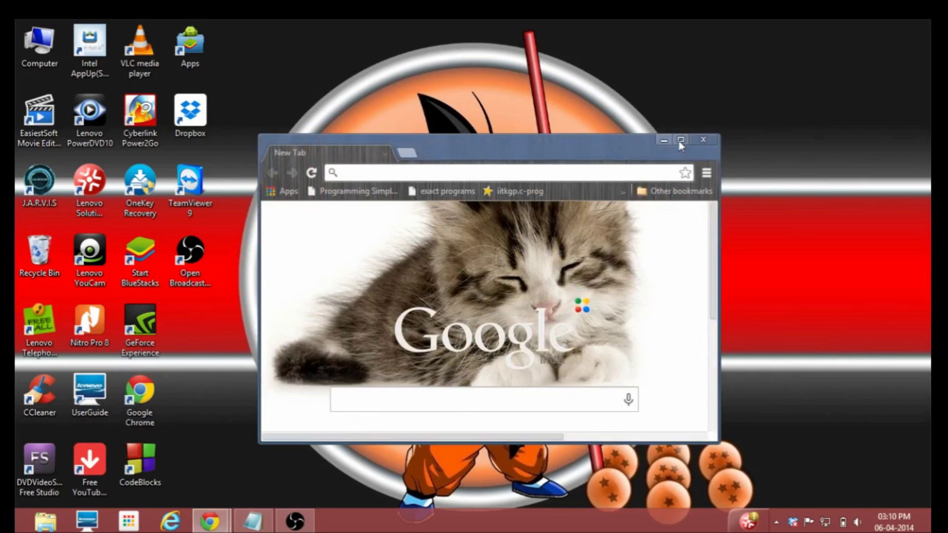
pyautogui.click(681, 141)
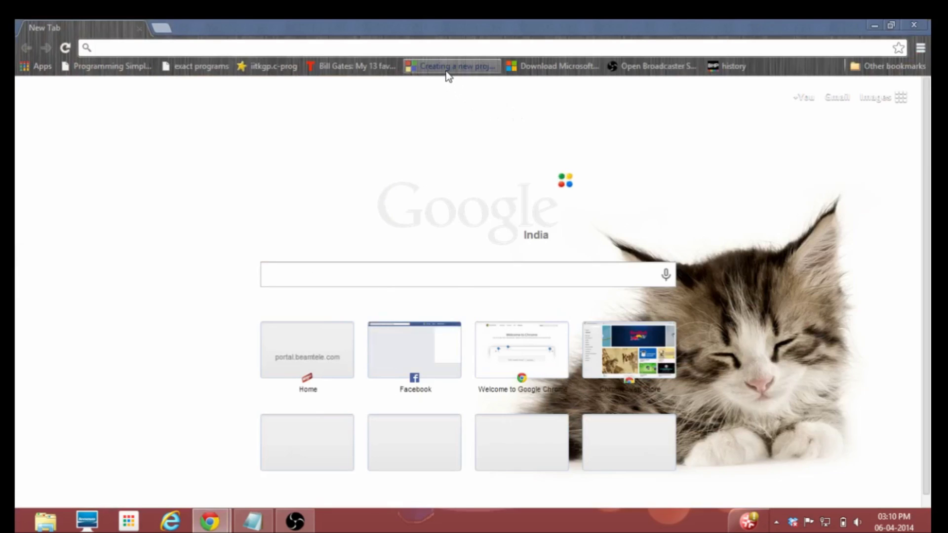
pyautogui.click(438, 48)
pyautogui.write('A')
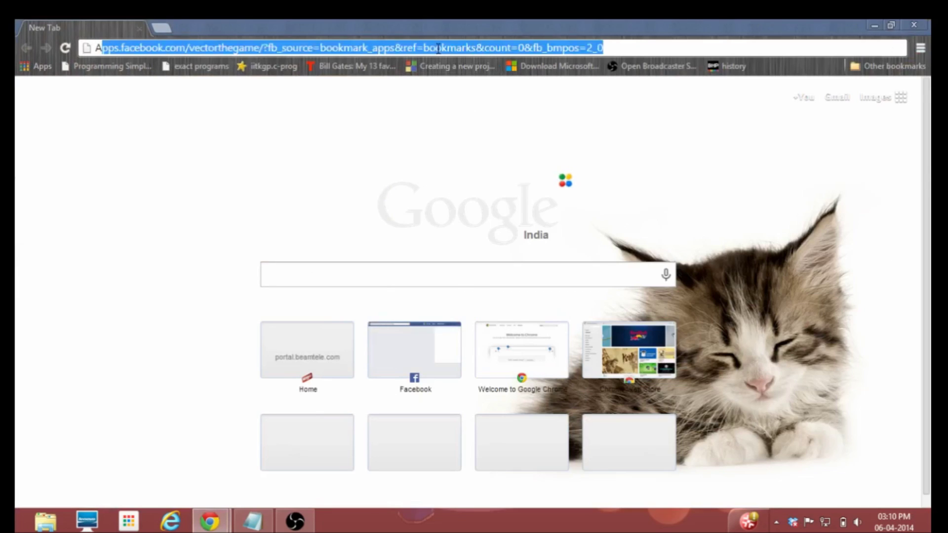
pyautogui.write('NDROMOUS')
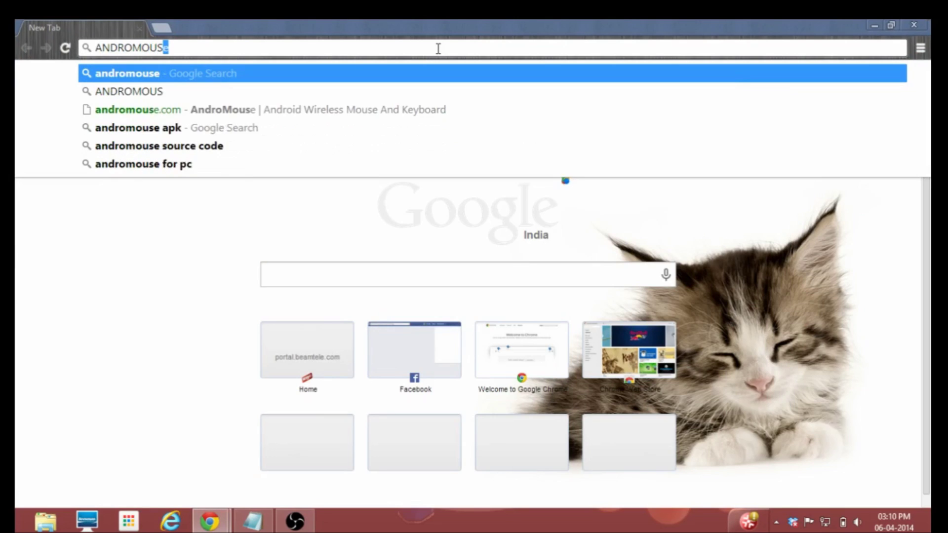
pyautogui.write('E')
pyautogui.press('Return')
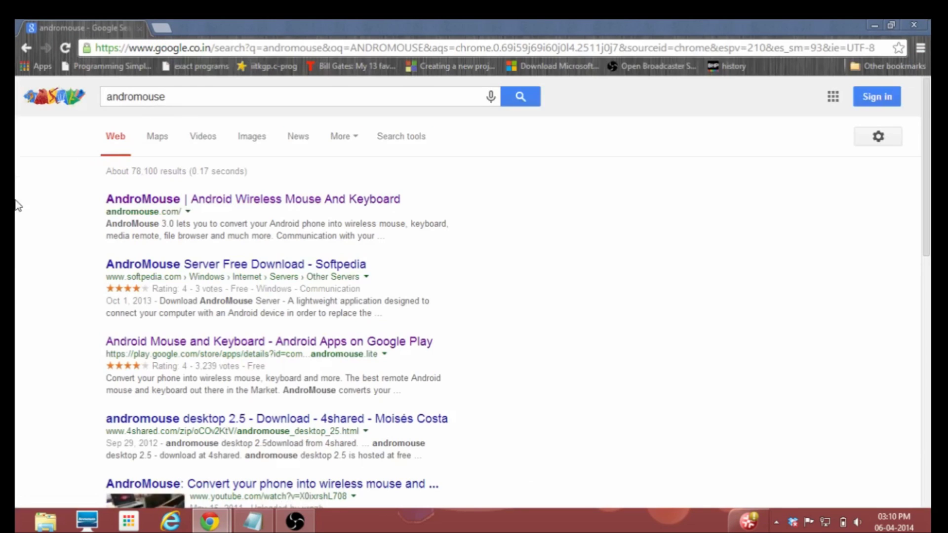
pyautogui.click(119, 202)
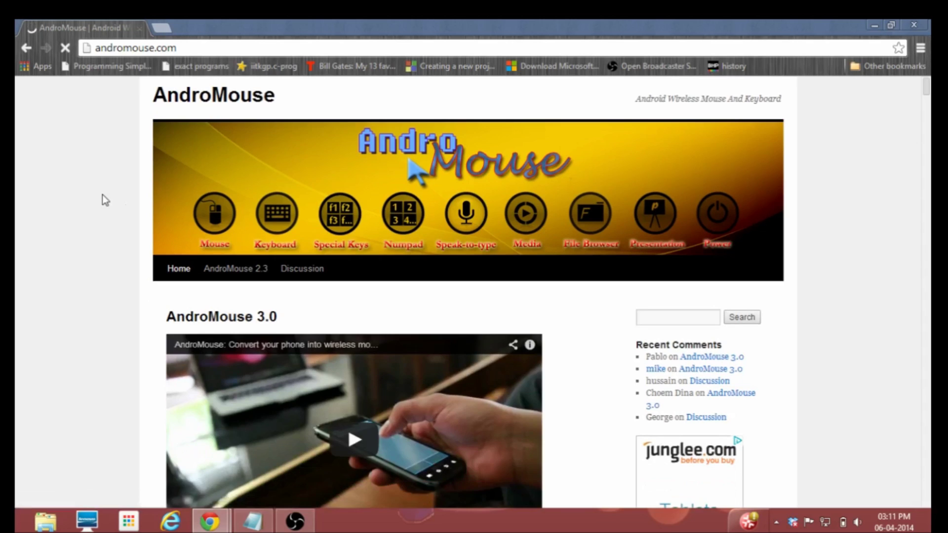
pyautogui.scroll(-4, 103, 198)
pyautogui.scroll(-1, 103, 198)
pyautogui.scroll(-5, 104, 198)
pyautogui.scroll(-1, 102, 198)
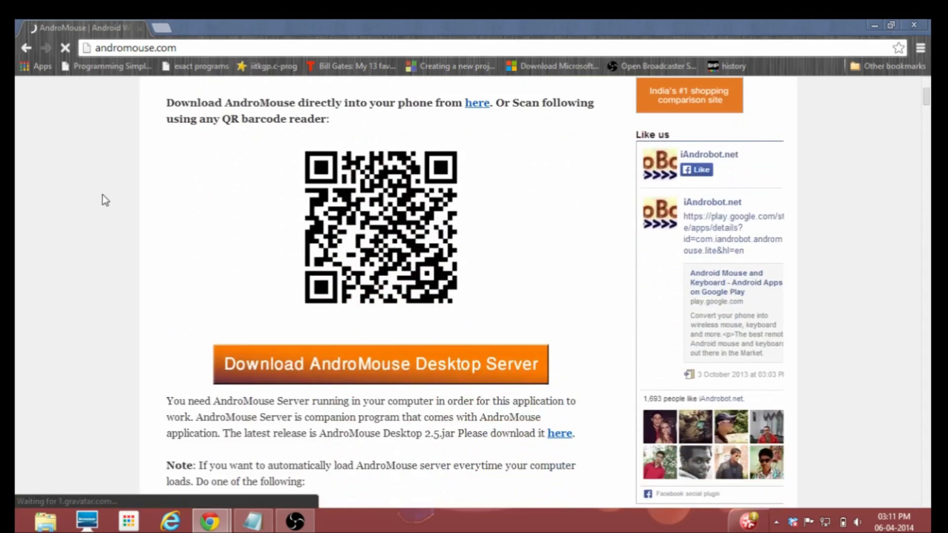
pyautogui.scroll(-1, 102, 199)
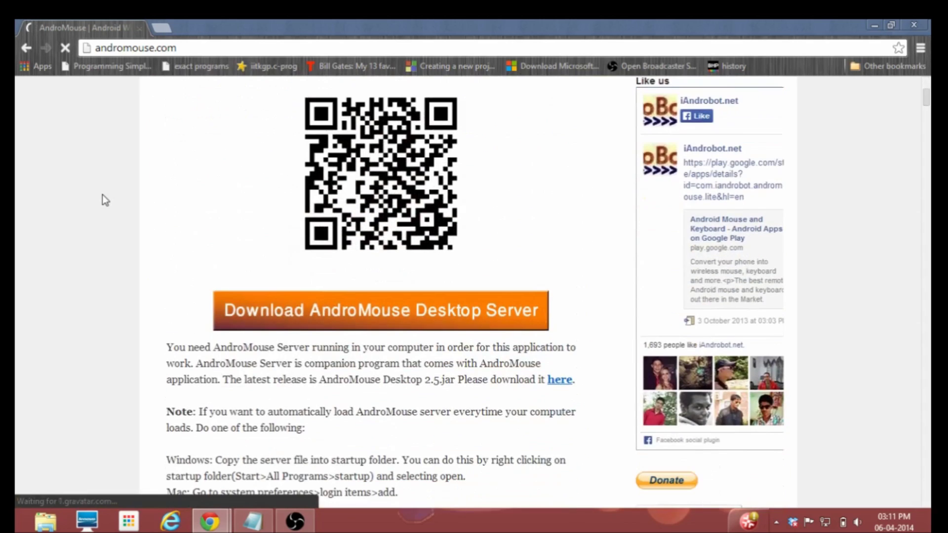
pyautogui.click(242, 319)
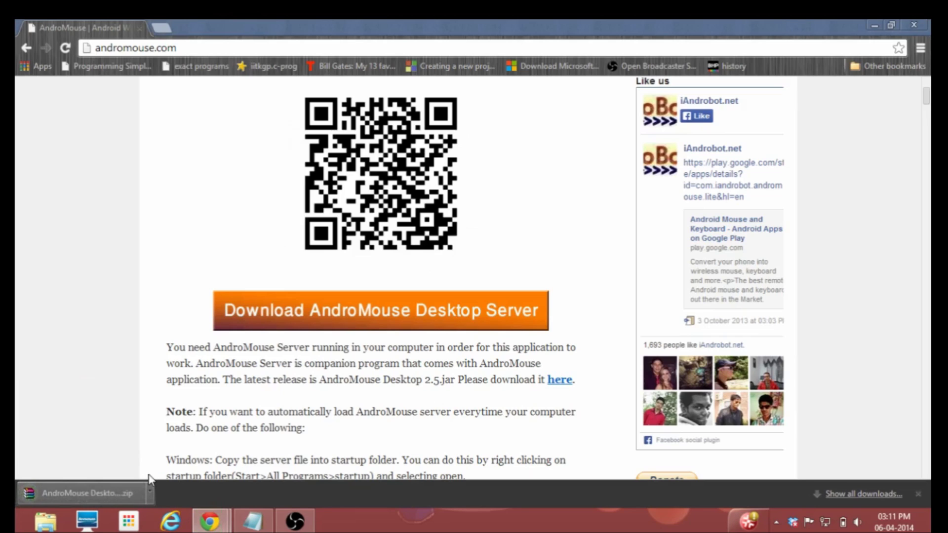
# - Open the AndroMouse Desktop 2.5 zip in WinRAR, dismiss the license reminder, and enter its folder
pyautogui.click(150, 490)
pyautogui.click(172, 409)
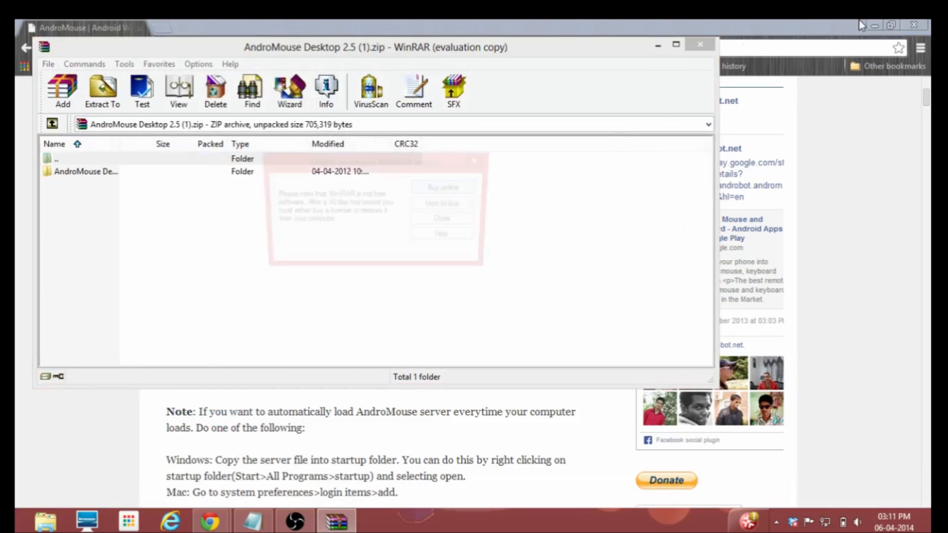
pyautogui.click(867, 22)
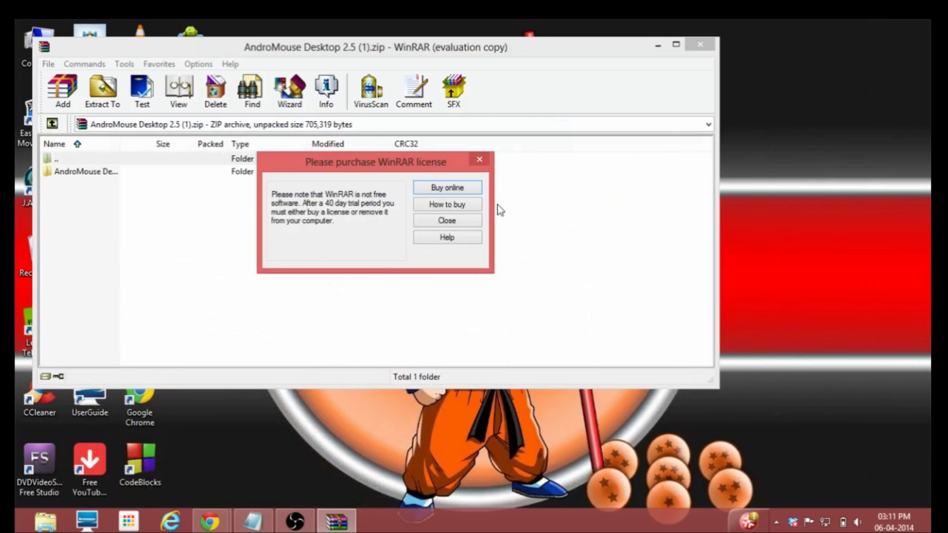
pyautogui.click(447, 222)
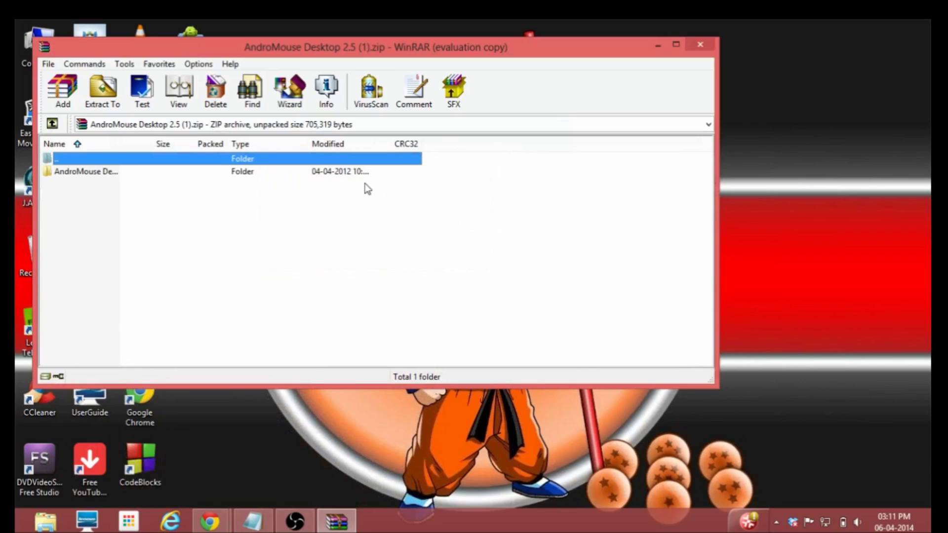
pyautogui.doubleClick(111, 173)
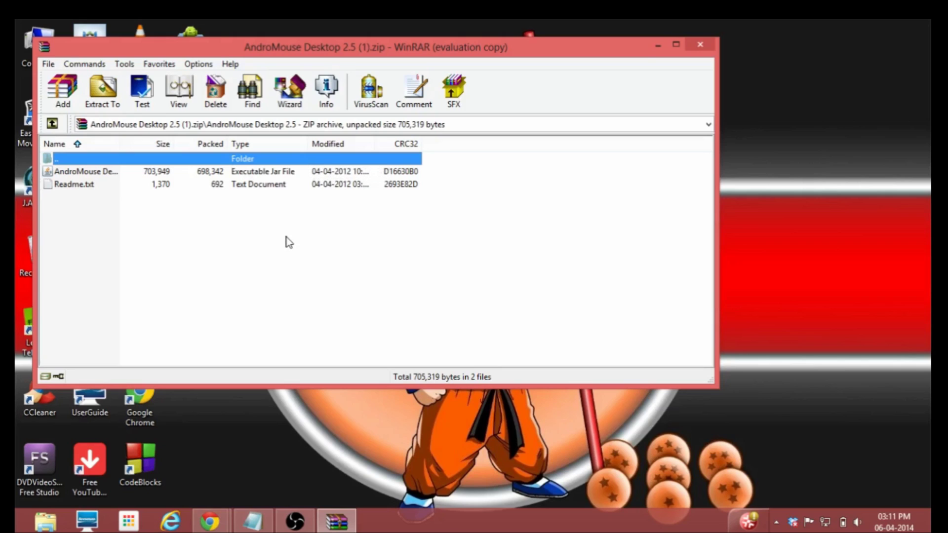
pyautogui.click(660, 46)
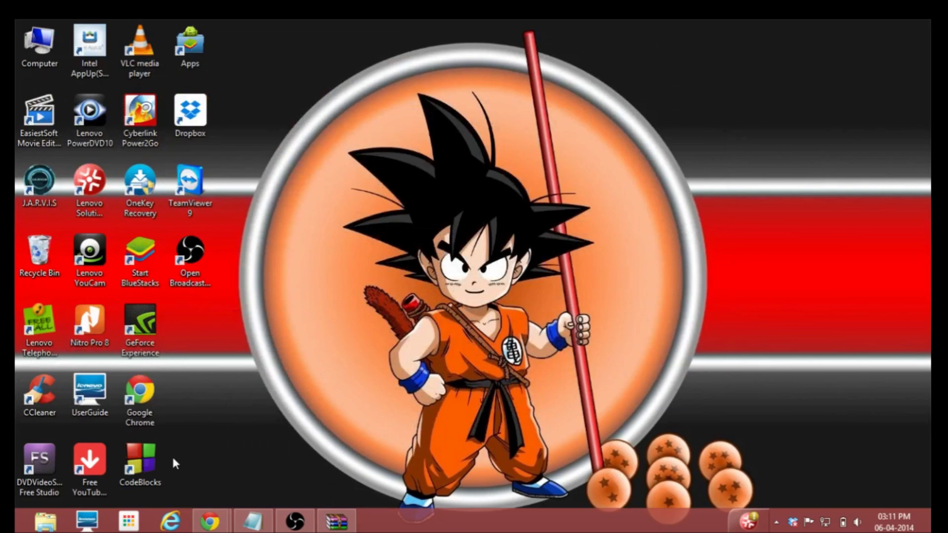
pyautogui.moveTo(210, 522)
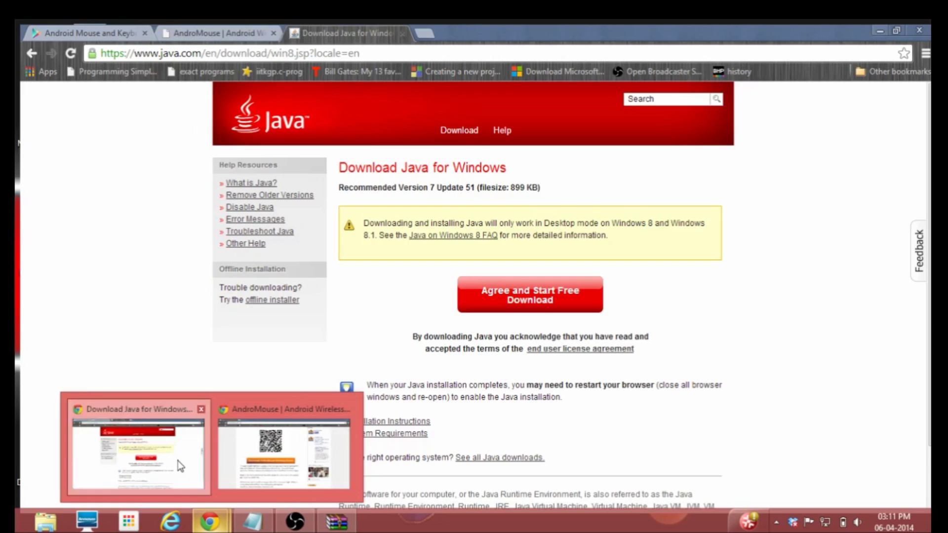
# - Run the downloaded Java installer from the Java for Windows page, cancel setup, and minimize Chrome
pyautogui.click(178, 461)
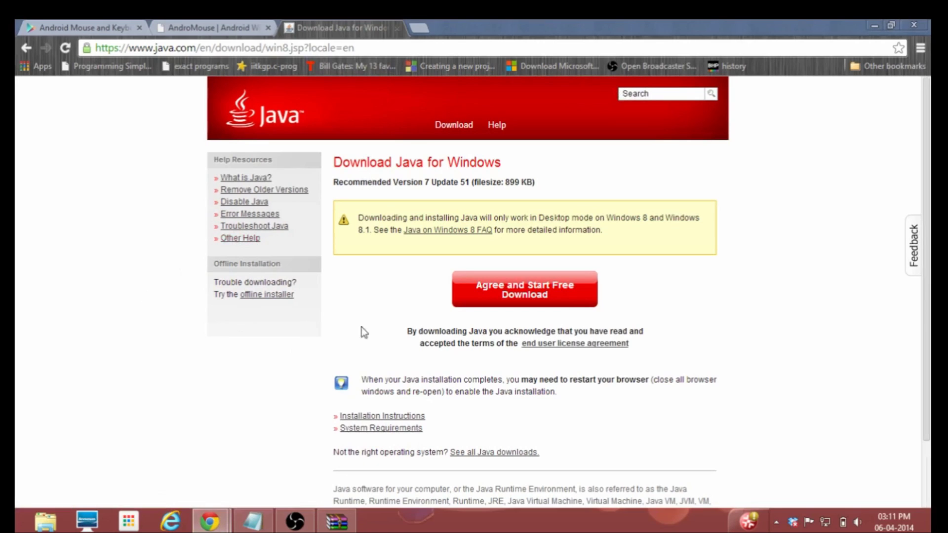
pyautogui.click(457, 135)
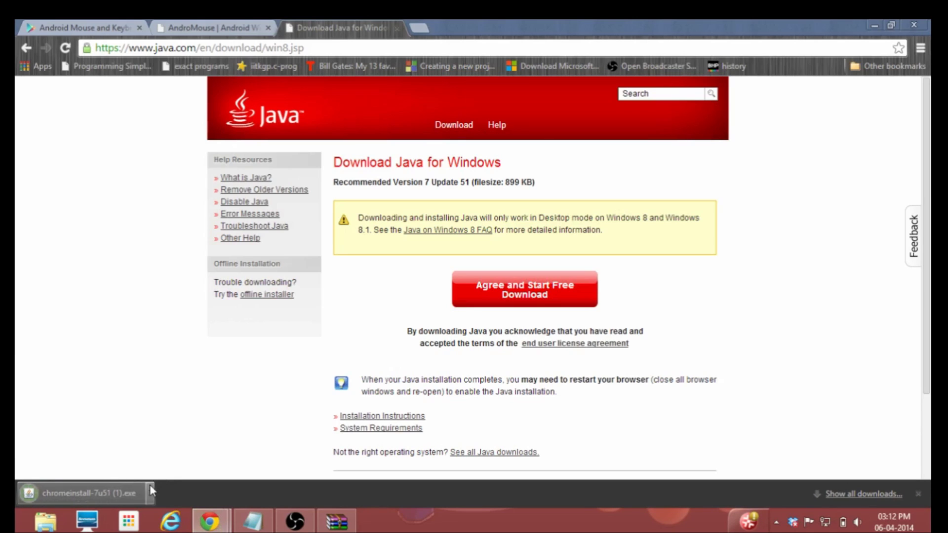
pyautogui.click(151, 487)
pyautogui.click(194, 409)
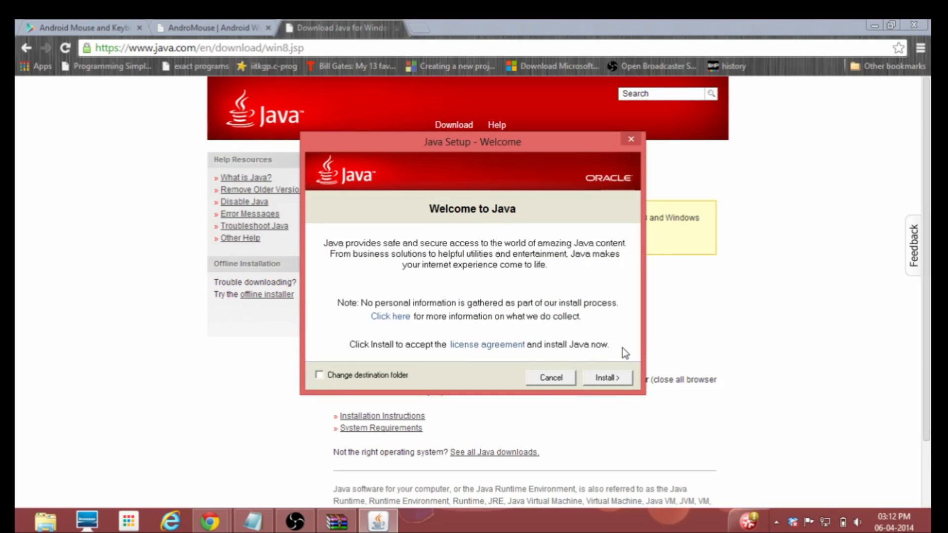
pyautogui.click(563, 376)
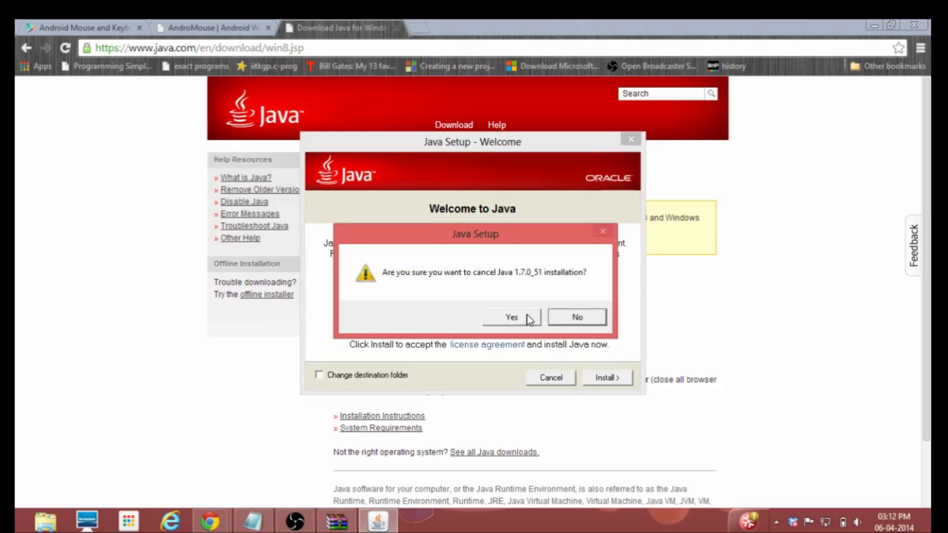
pyautogui.click(528, 319)
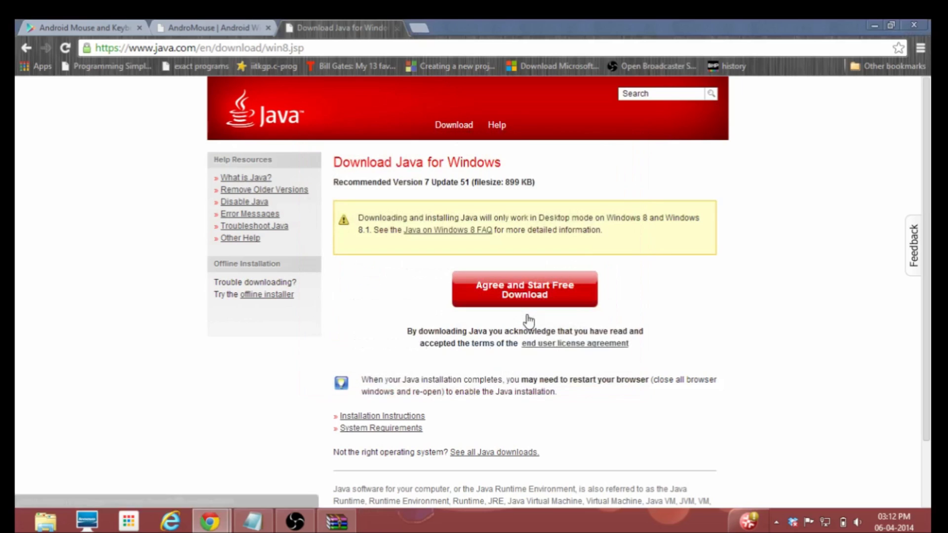
pyautogui.click(873, 27)
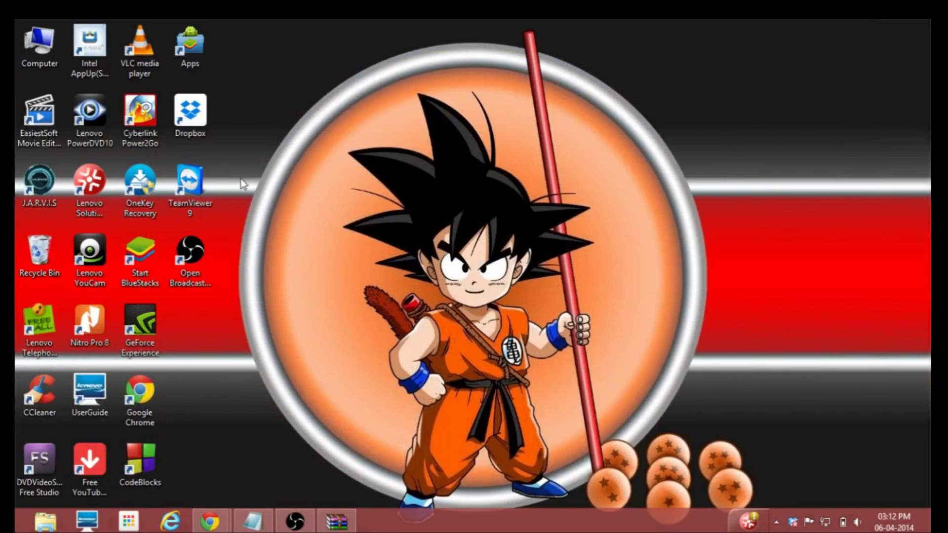
# - Launch the AndroMouse Server 2.5 jar from the archive, then close it and WinRAR
pyautogui.click(334, 522)
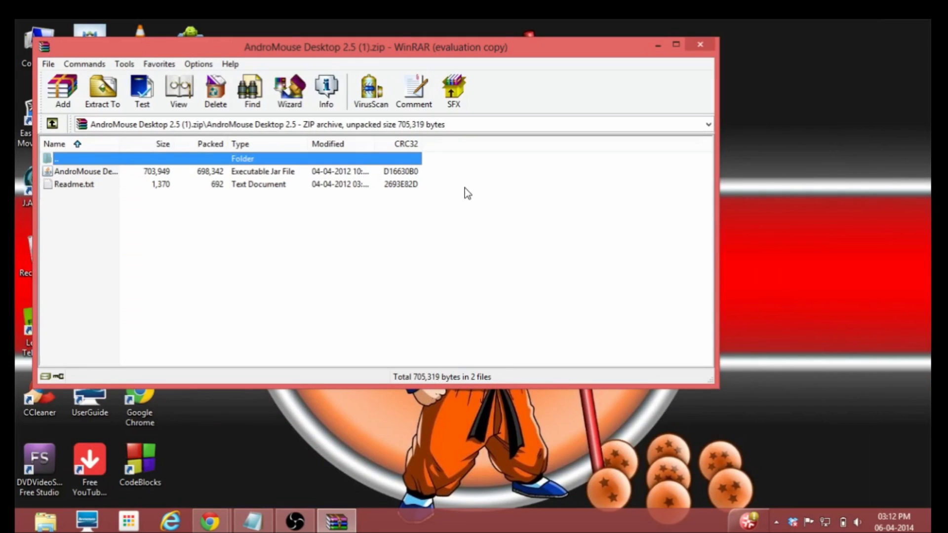
pyautogui.doubleClick(402, 172)
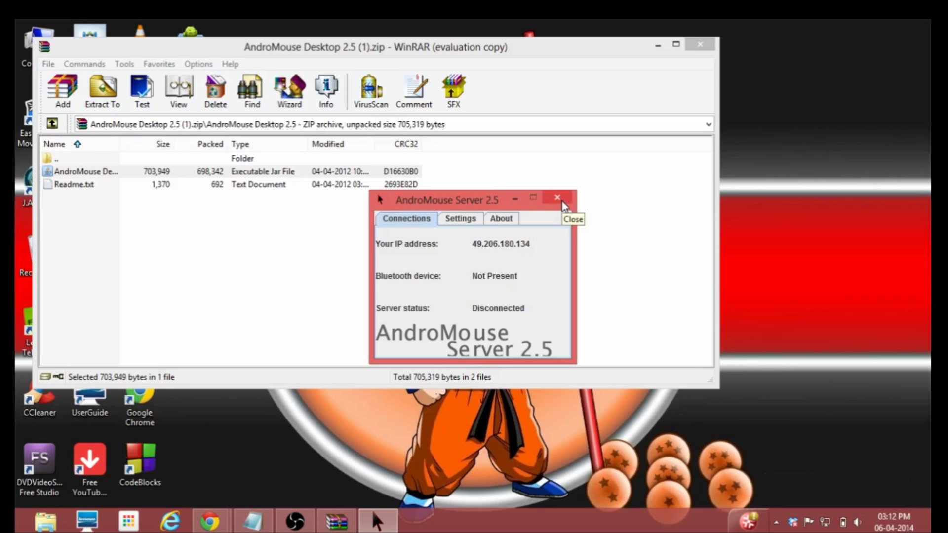
pyautogui.click(560, 200)
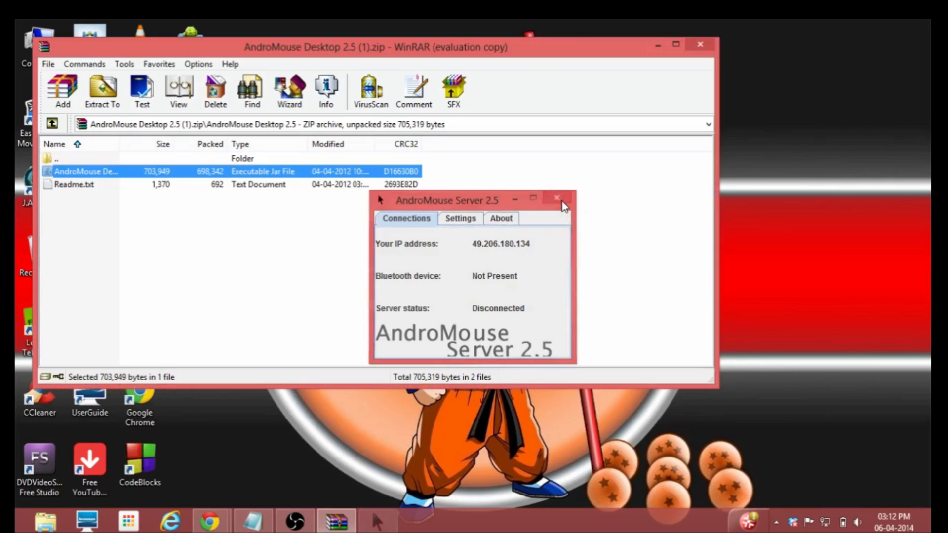
pyautogui.click(700, 46)
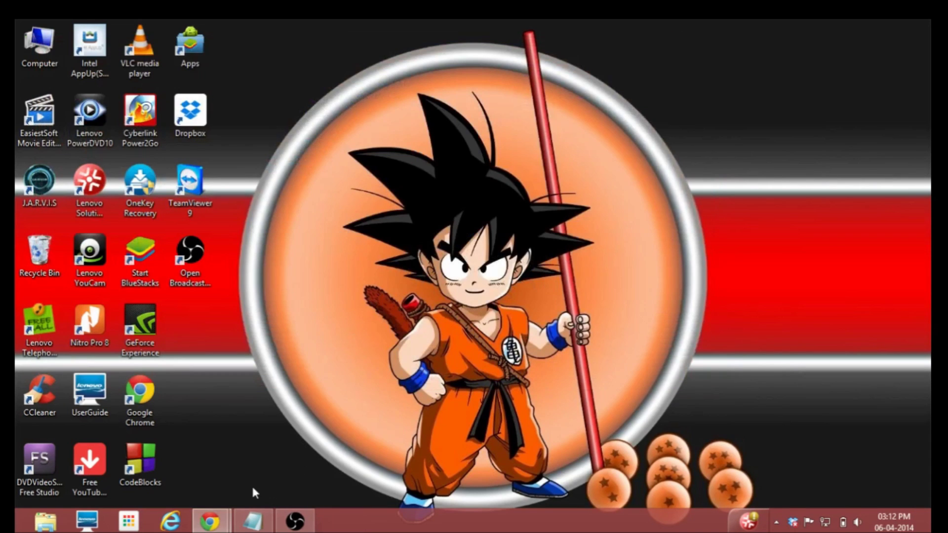
# - Glance at the setup notes, then restore Chrome with a new tab replacing the AndroMouse tab
pyautogui.click(253, 521)
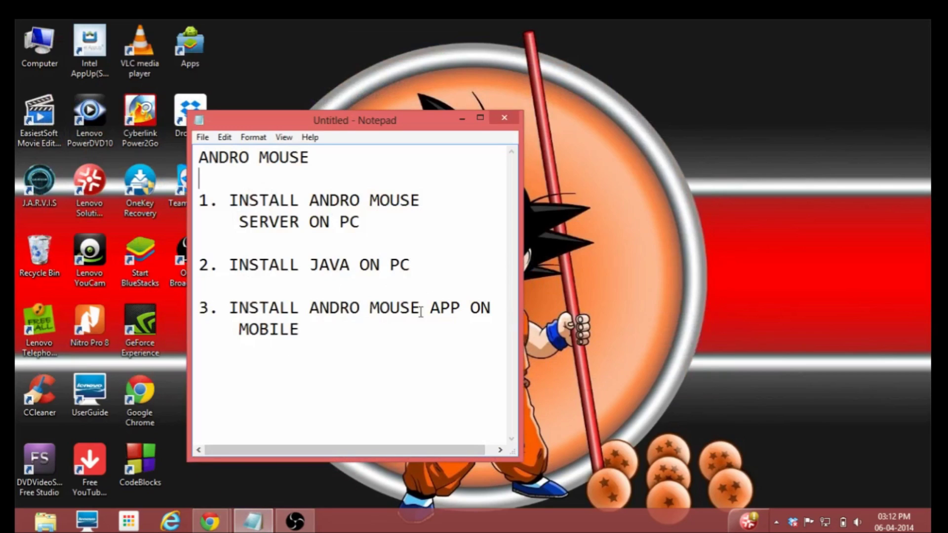
pyautogui.click(461, 120)
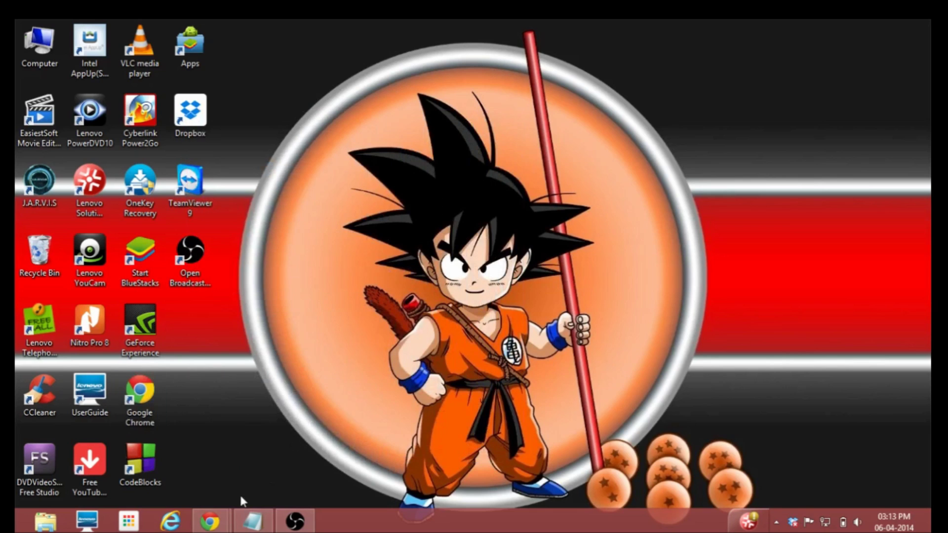
pyautogui.moveTo(209, 521)
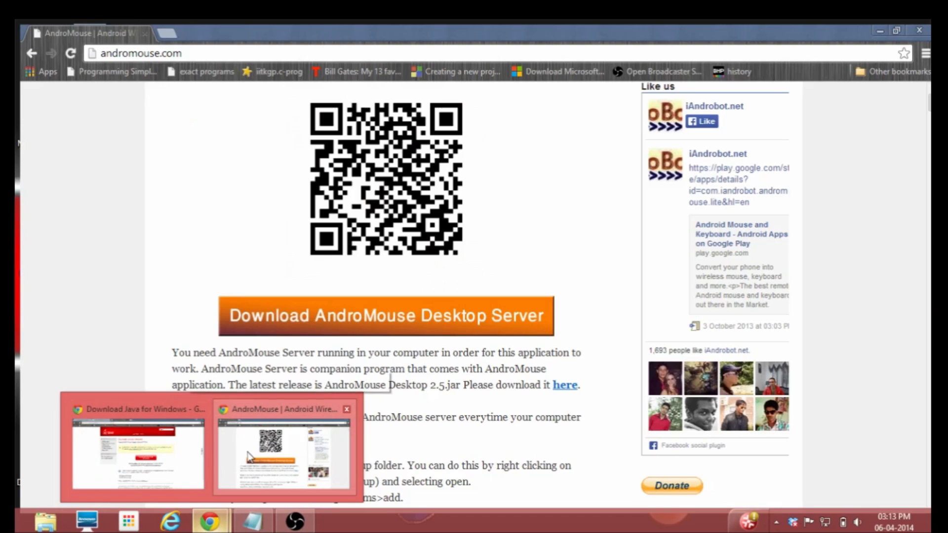
pyautogui.click(249, 457)
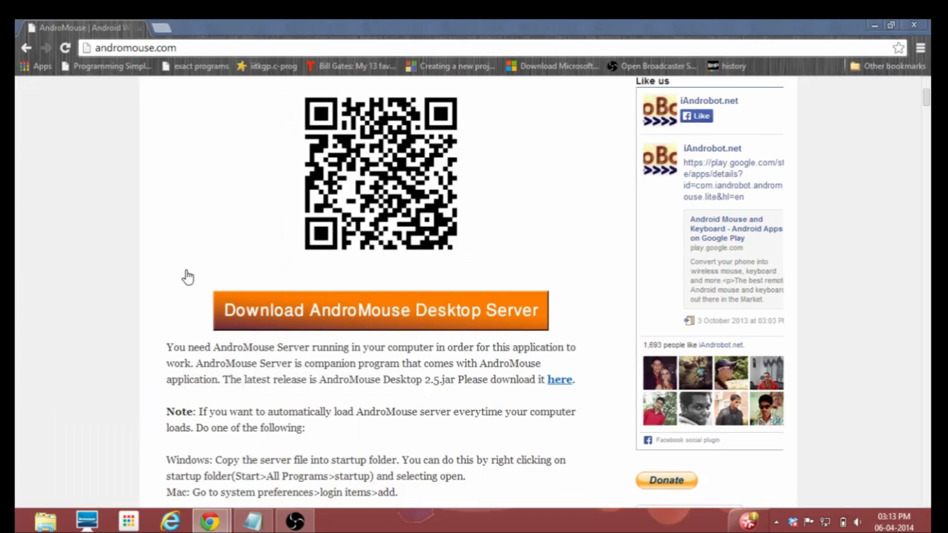
pyautogui.click(163, 30)
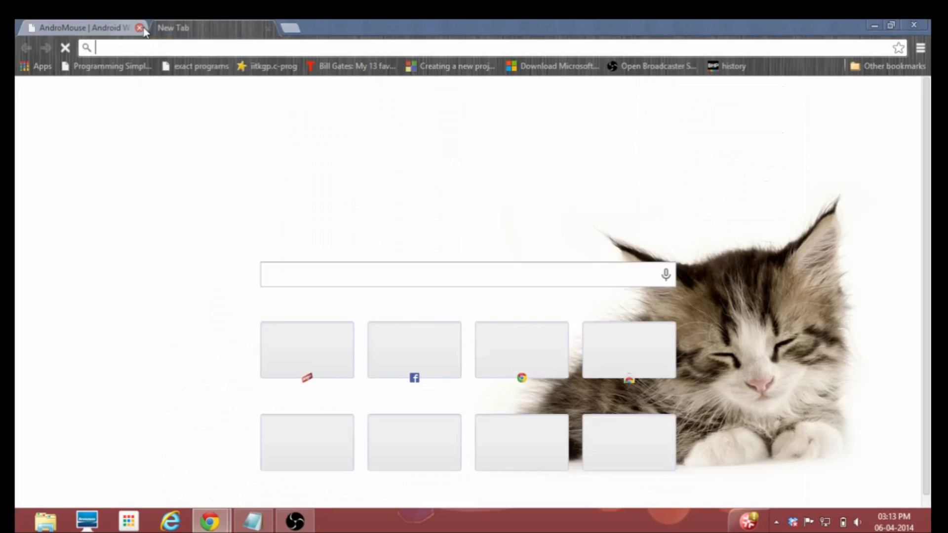
pyautogui.click(138, 27)
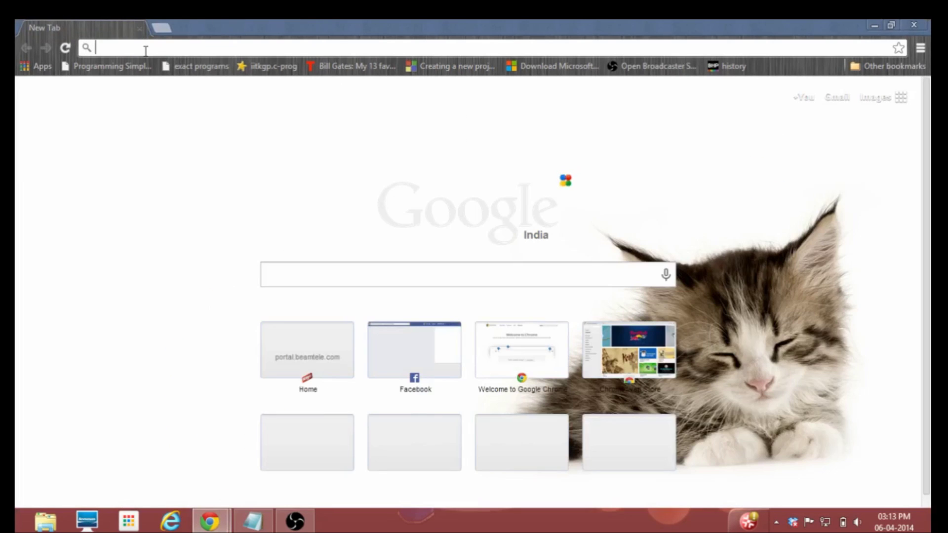
pyautogui.write('GOOGLE ')
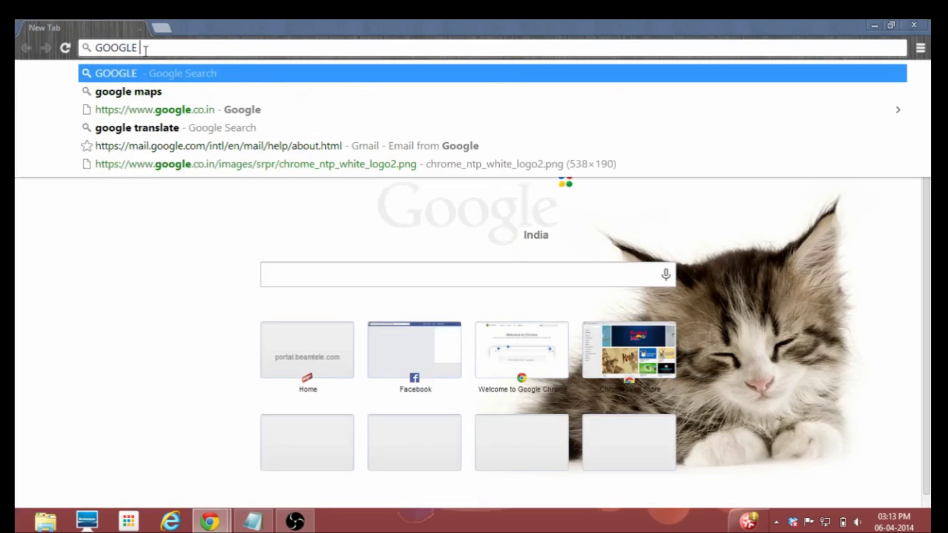
pyautogui.write('PLAY')
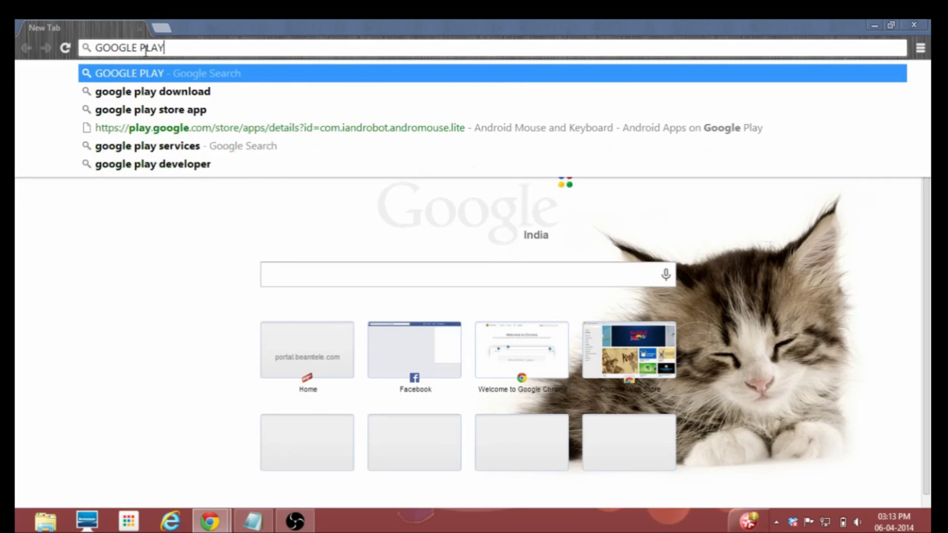
# - Search Google Play for ANDROMOUSE and open the Android Mouse and Keyboard app page
pyautogui.press('Return')
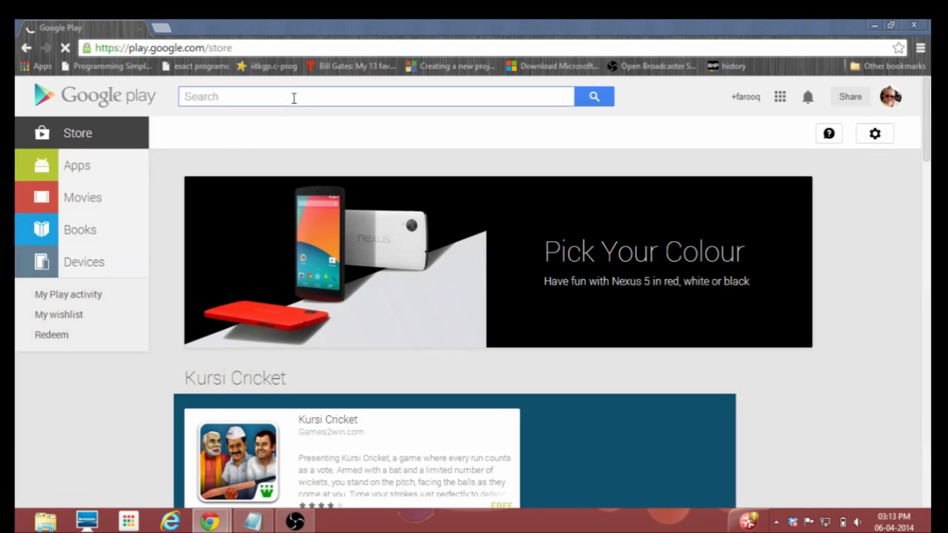
pyautogui.write('ANDROMO')
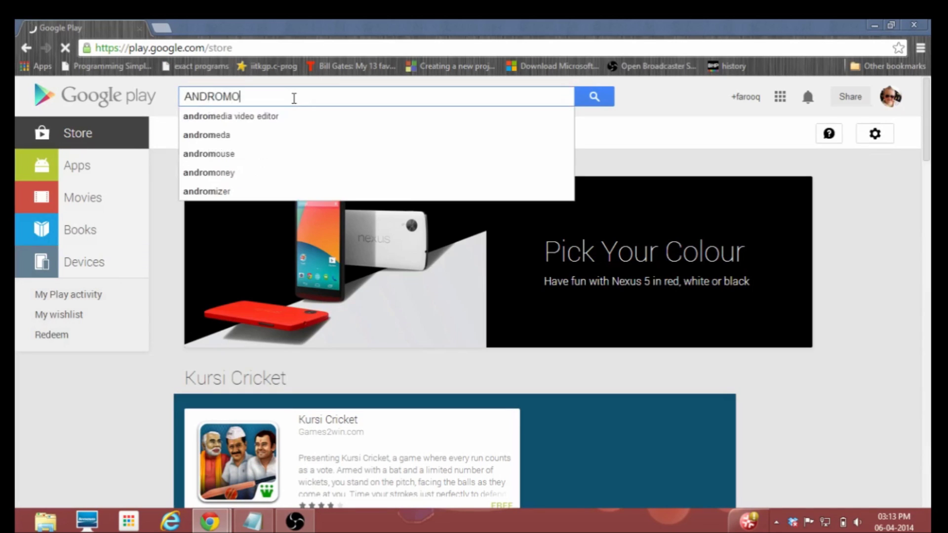
pyautogui.write('USE')
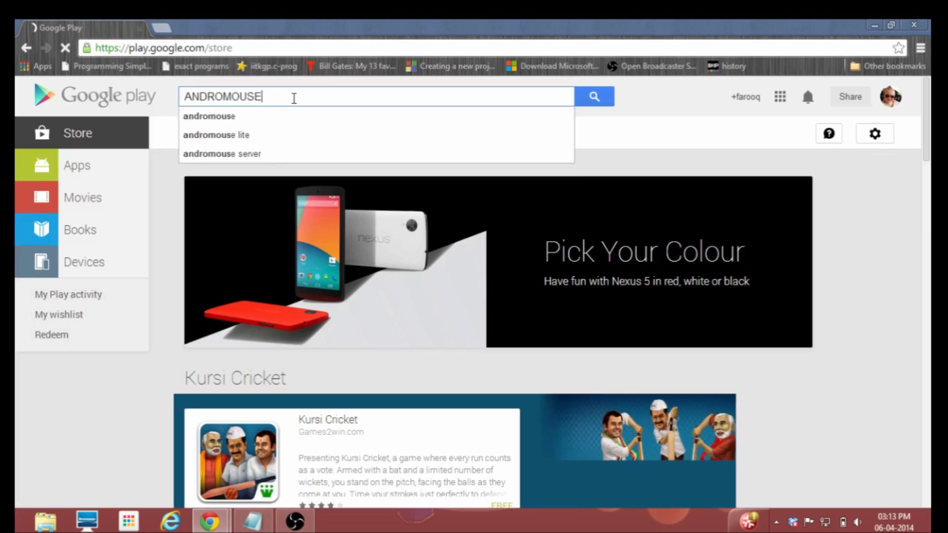
pyautogui.press('Return')
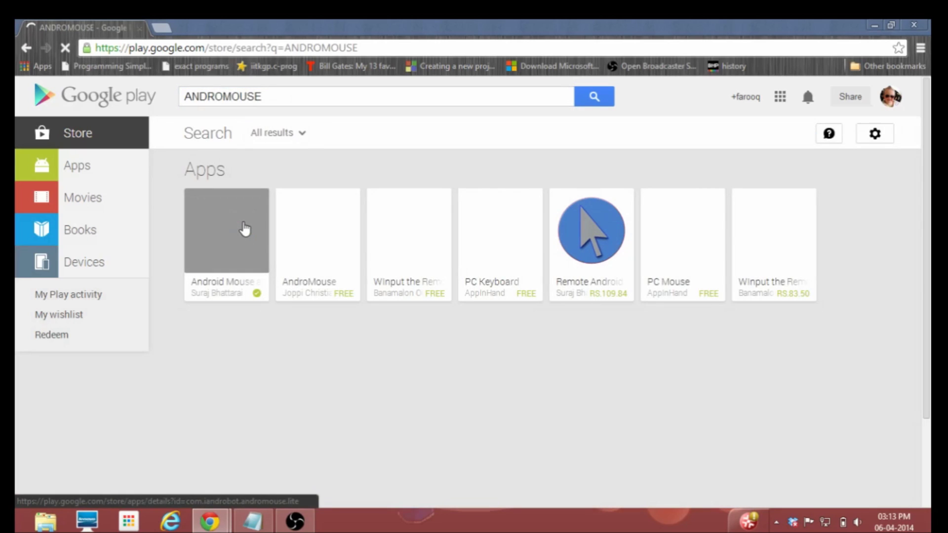
pyautogui.click(244, 229)
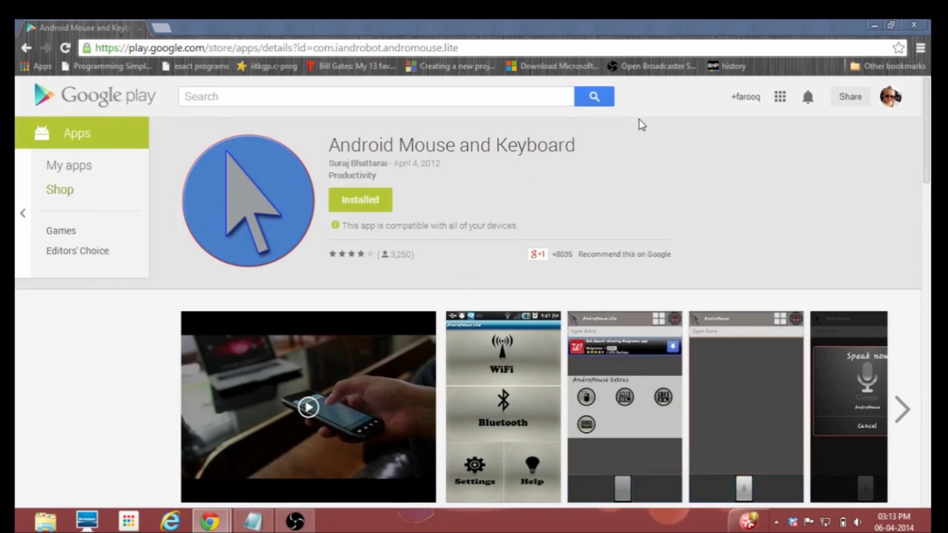
pyautogui.press('super+d')
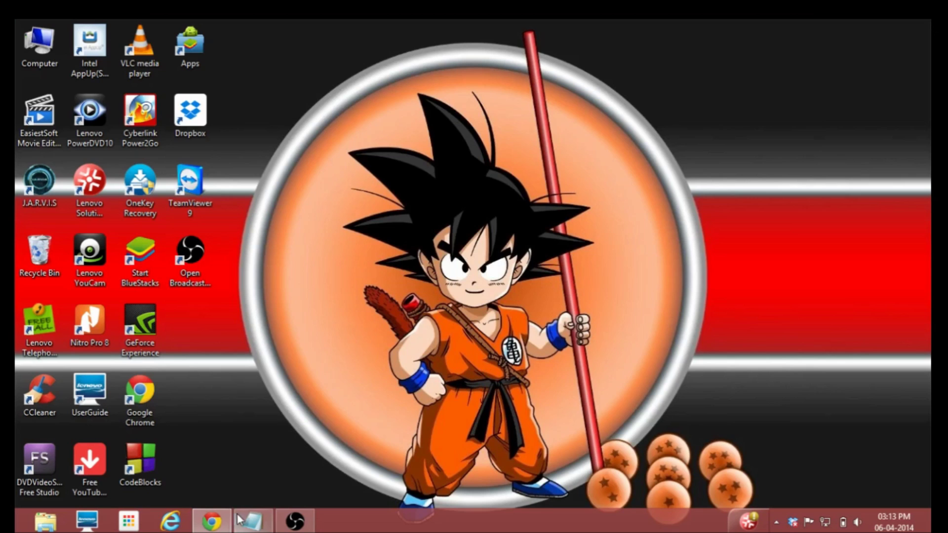